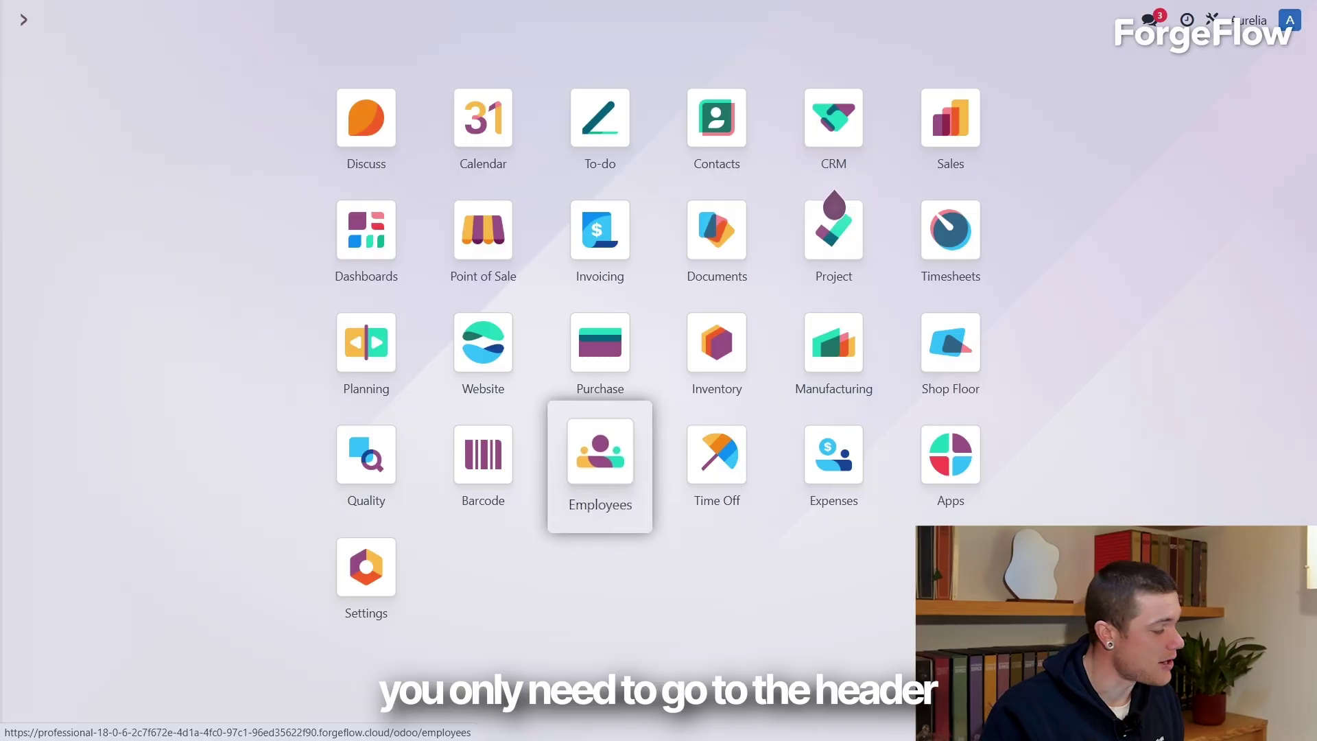
Step: Set the manufacturing employee's Hourly Cost to 50.00 € in the Settings section
click(600, 456)
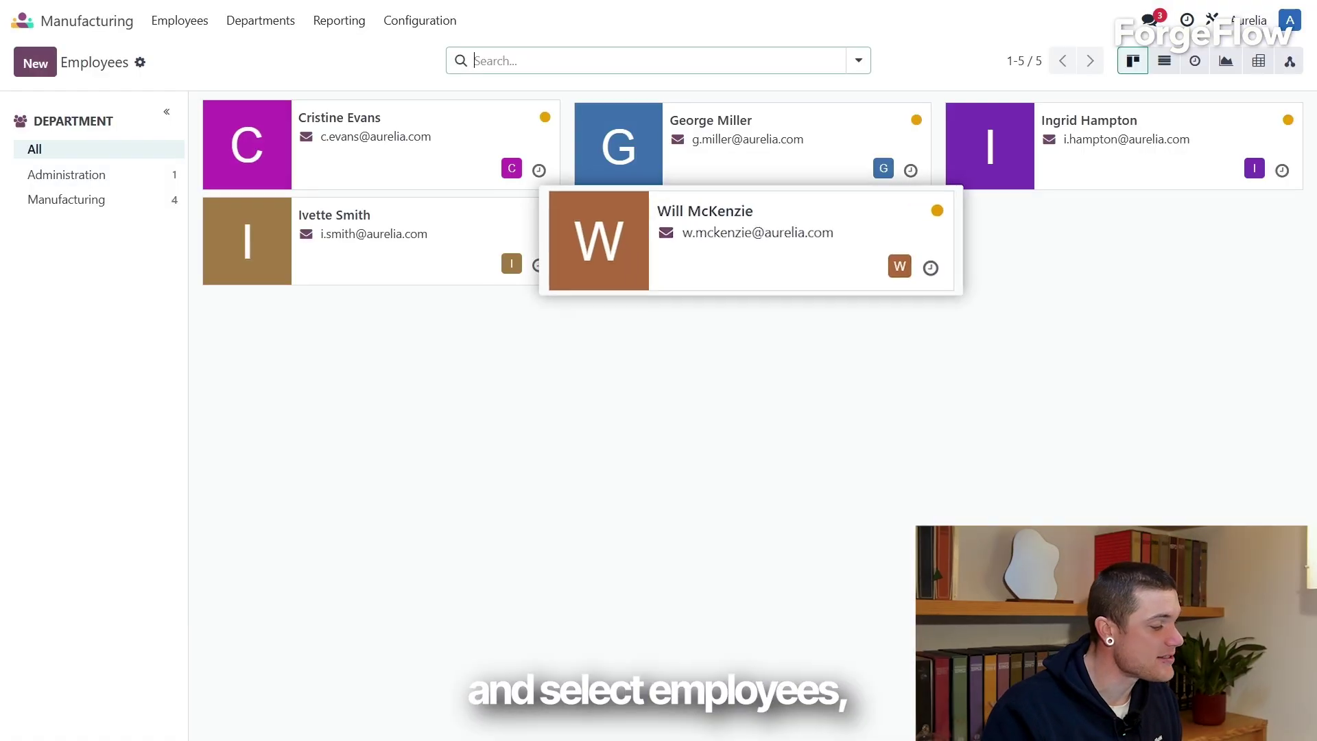
click(754, 247)
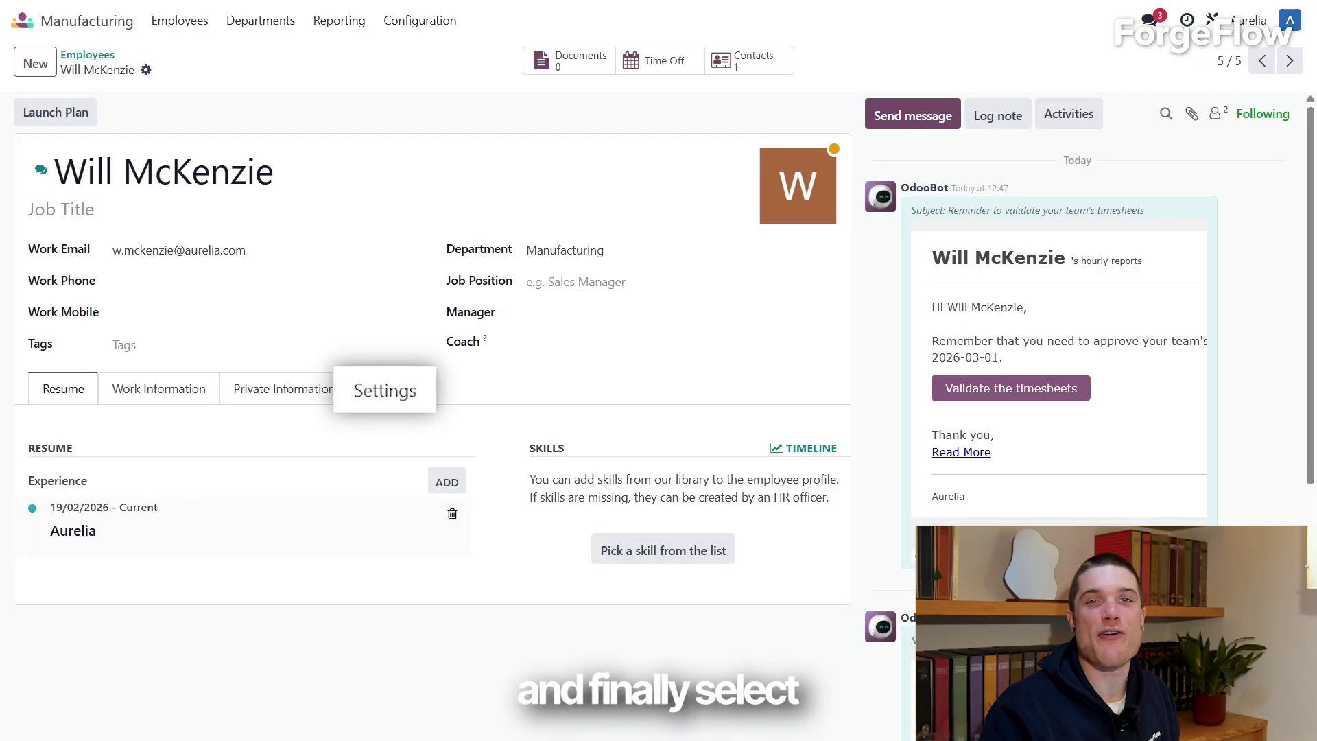
click(384, 389)
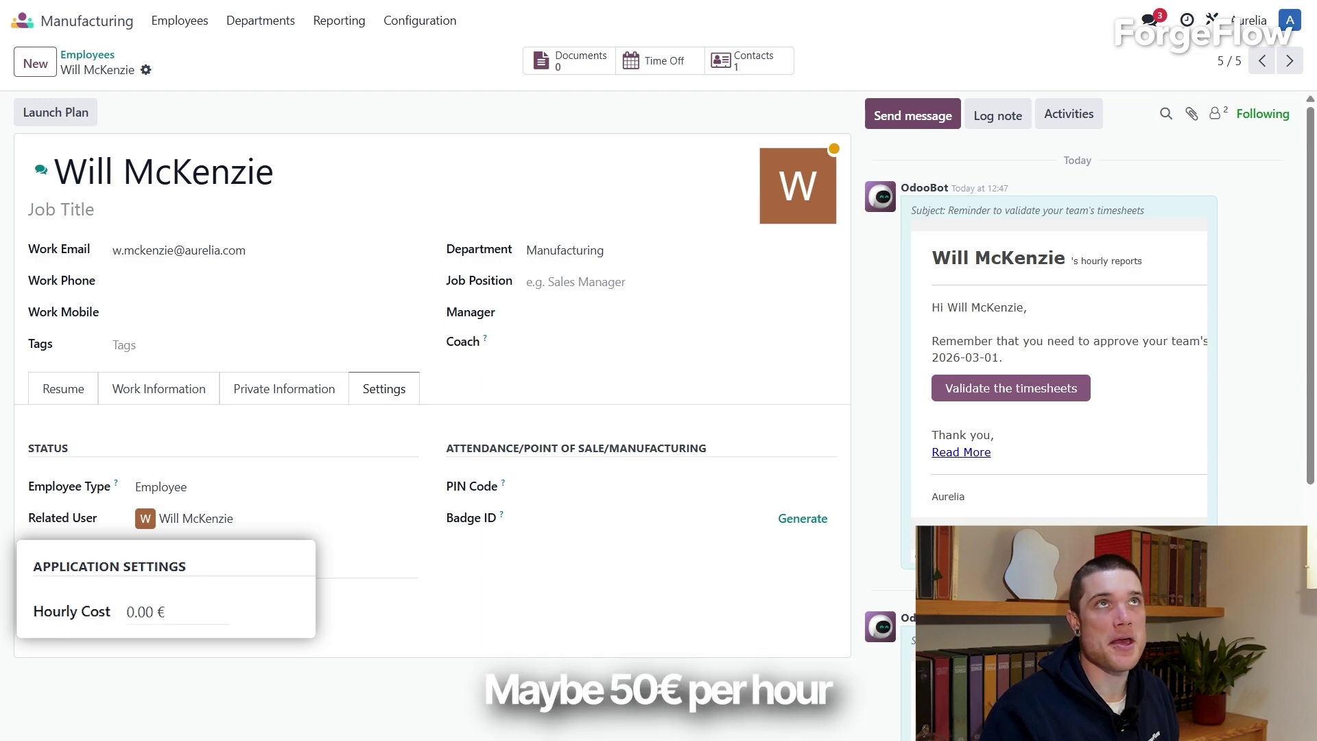
click(142, 612)
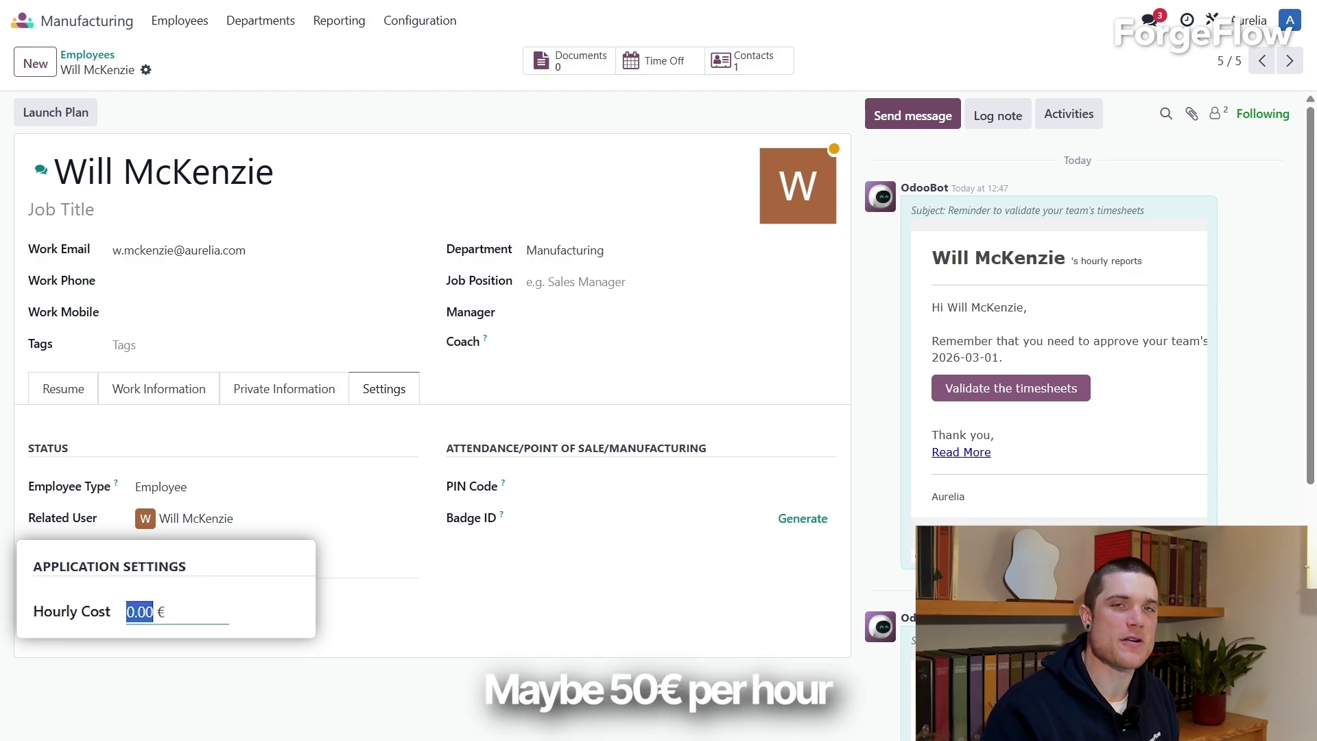
text(50)
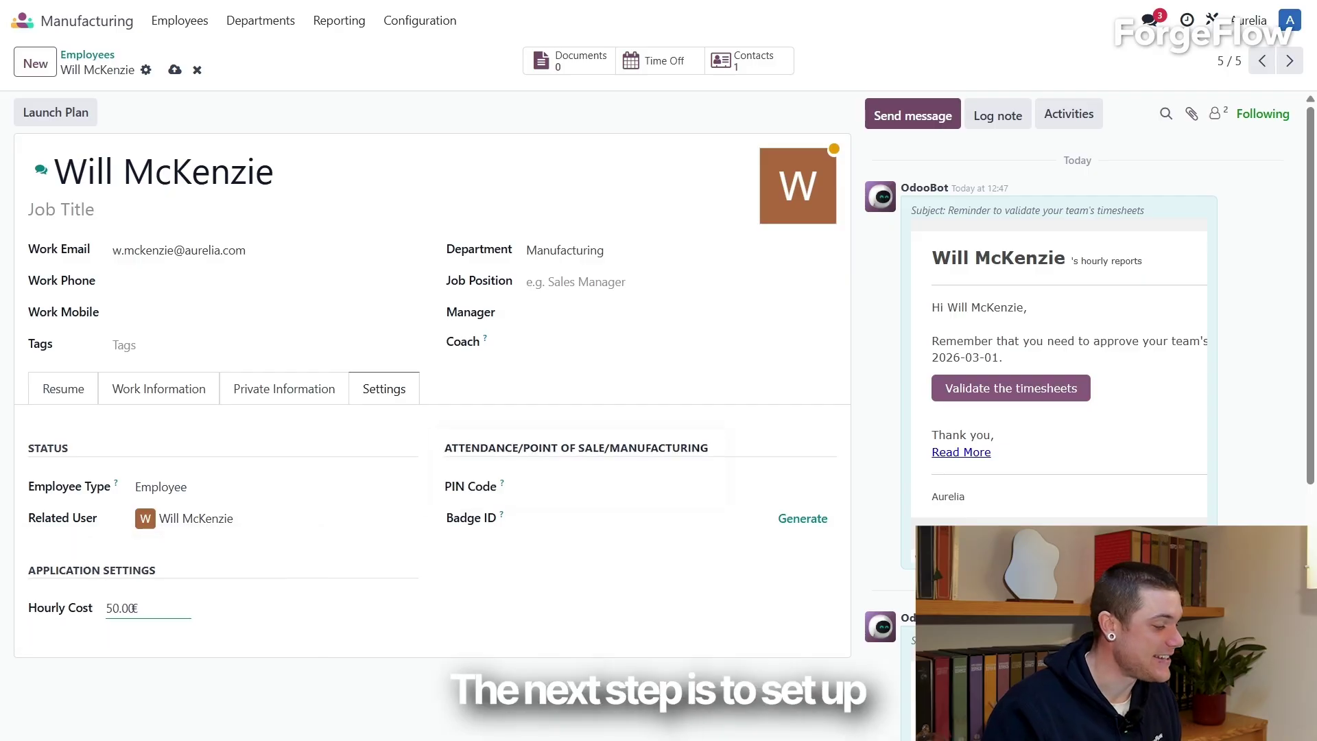
key(Tab)
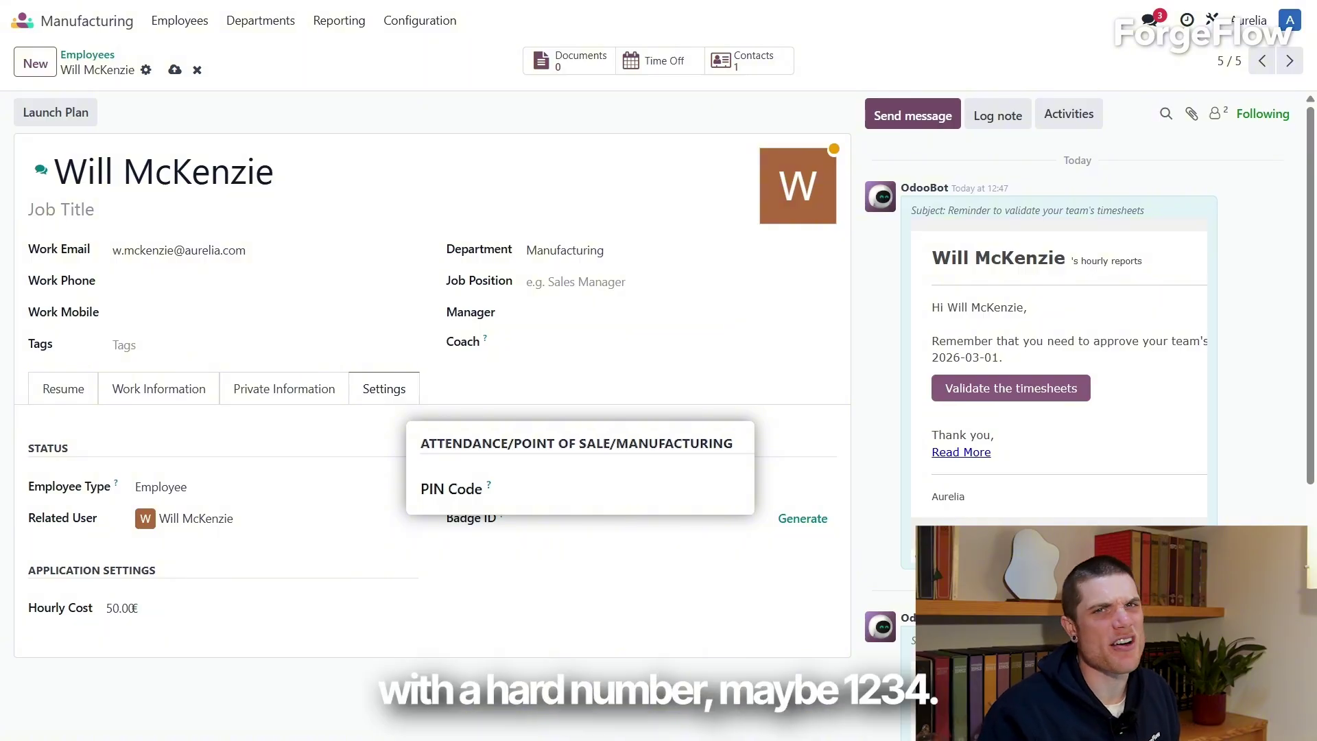
Step: Enter a PIN code on the manufacturing employee's record
click(522, 489)
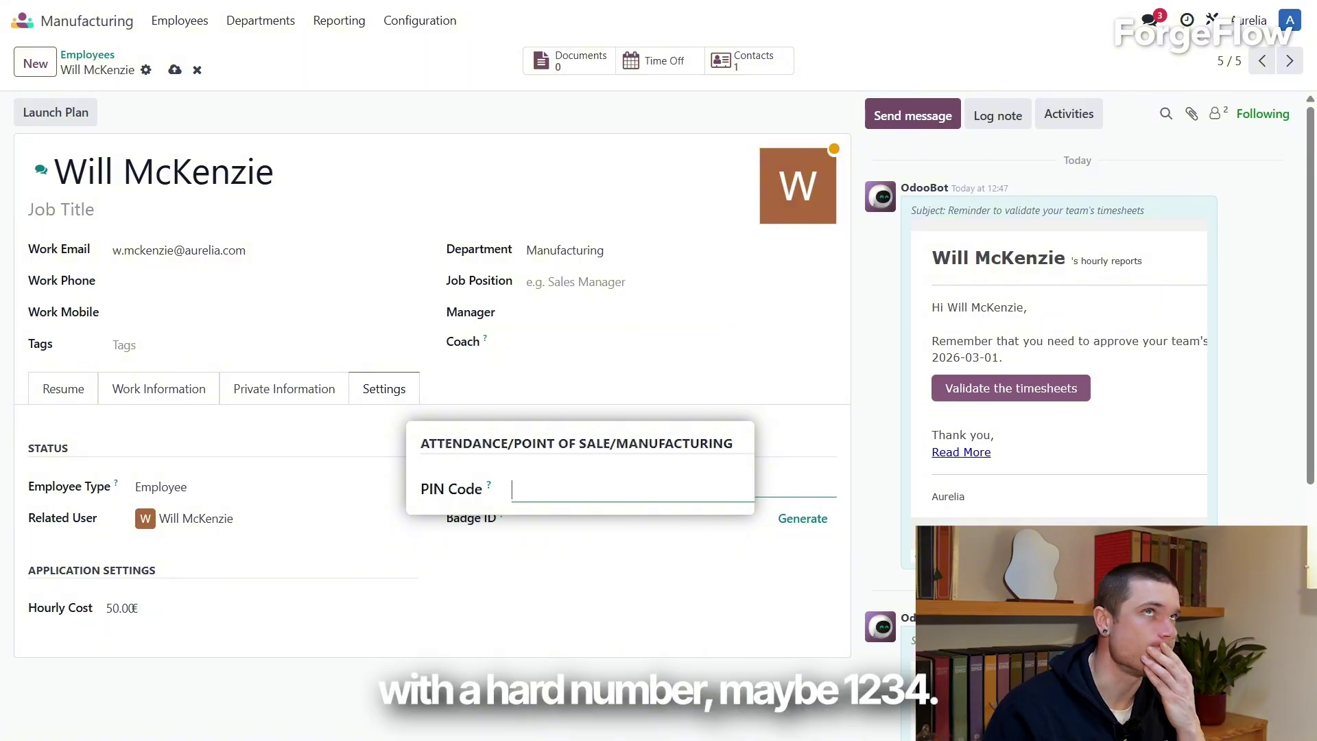
text(1234)
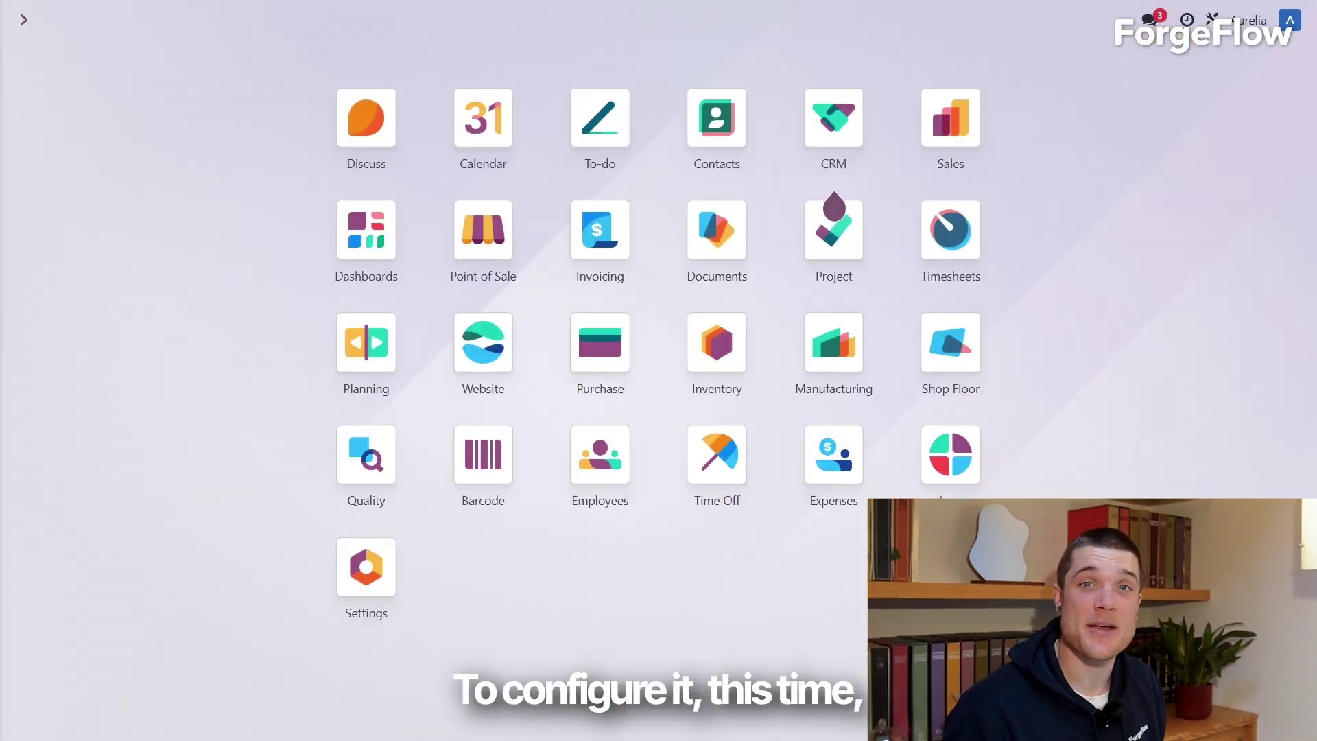
Step: Set the Assembling Area work center cost to 20.00 per hour and 40.00 per employee
click(834, 343)
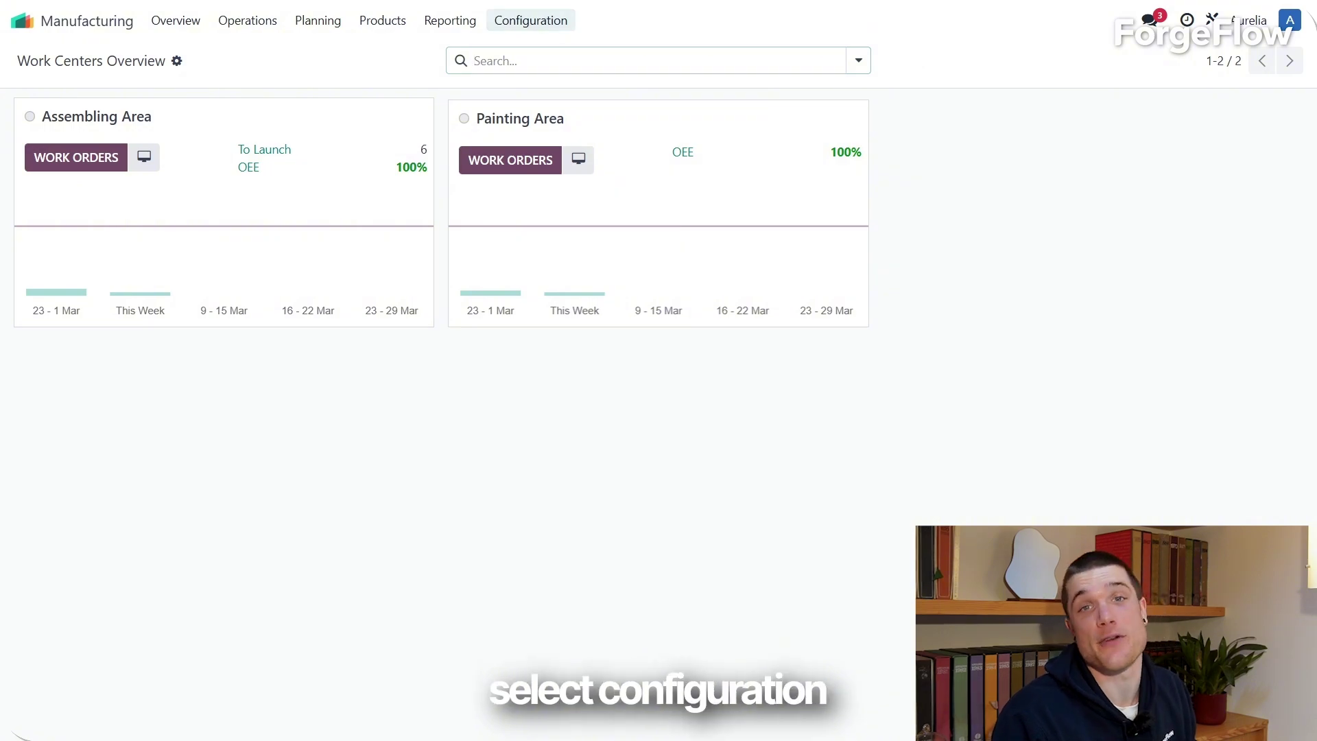
click(531, 20)
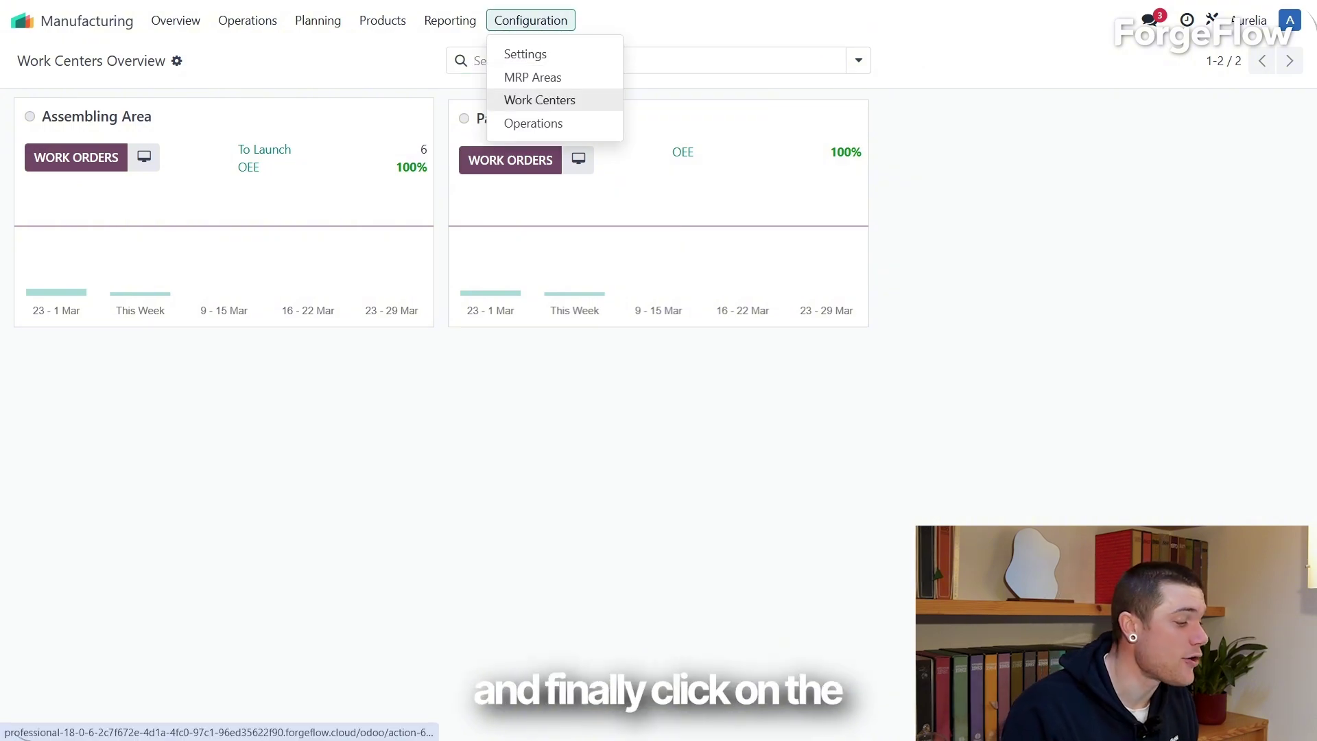
click(540, 99)
click(103, 140)
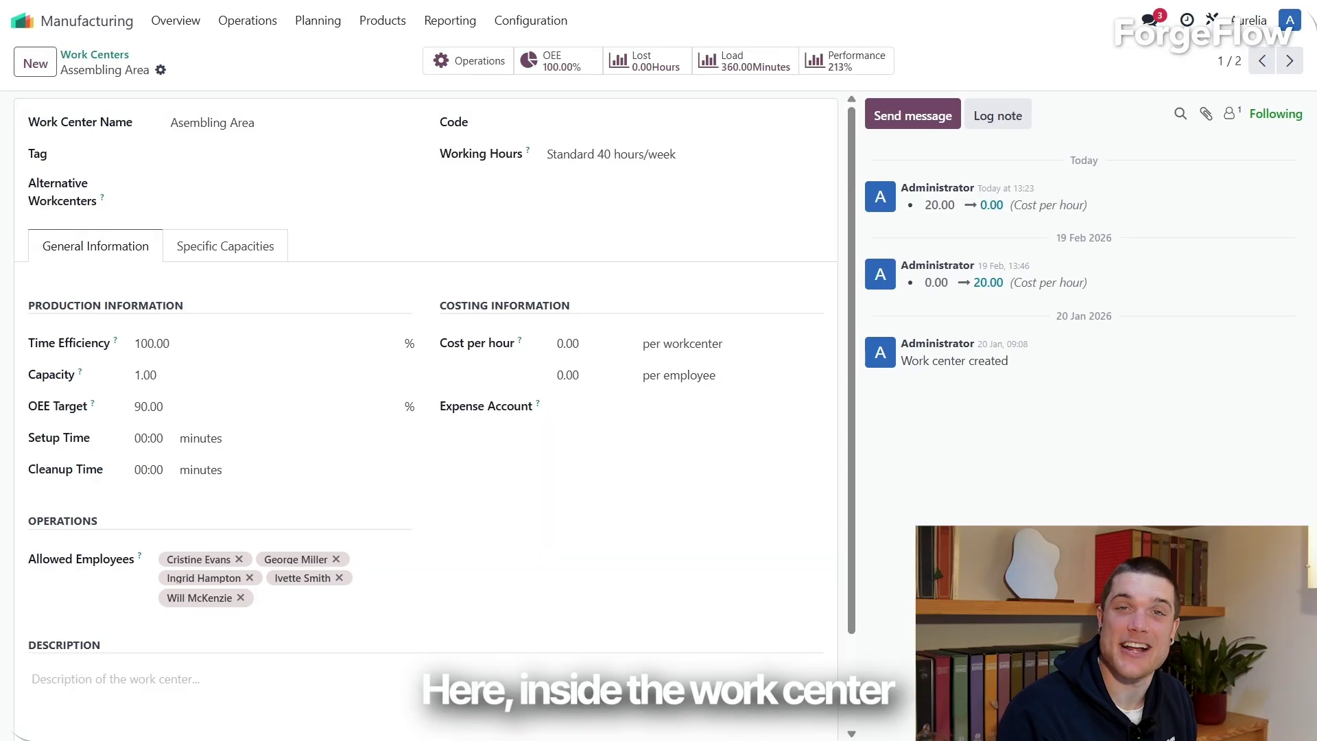
click(567, 343)
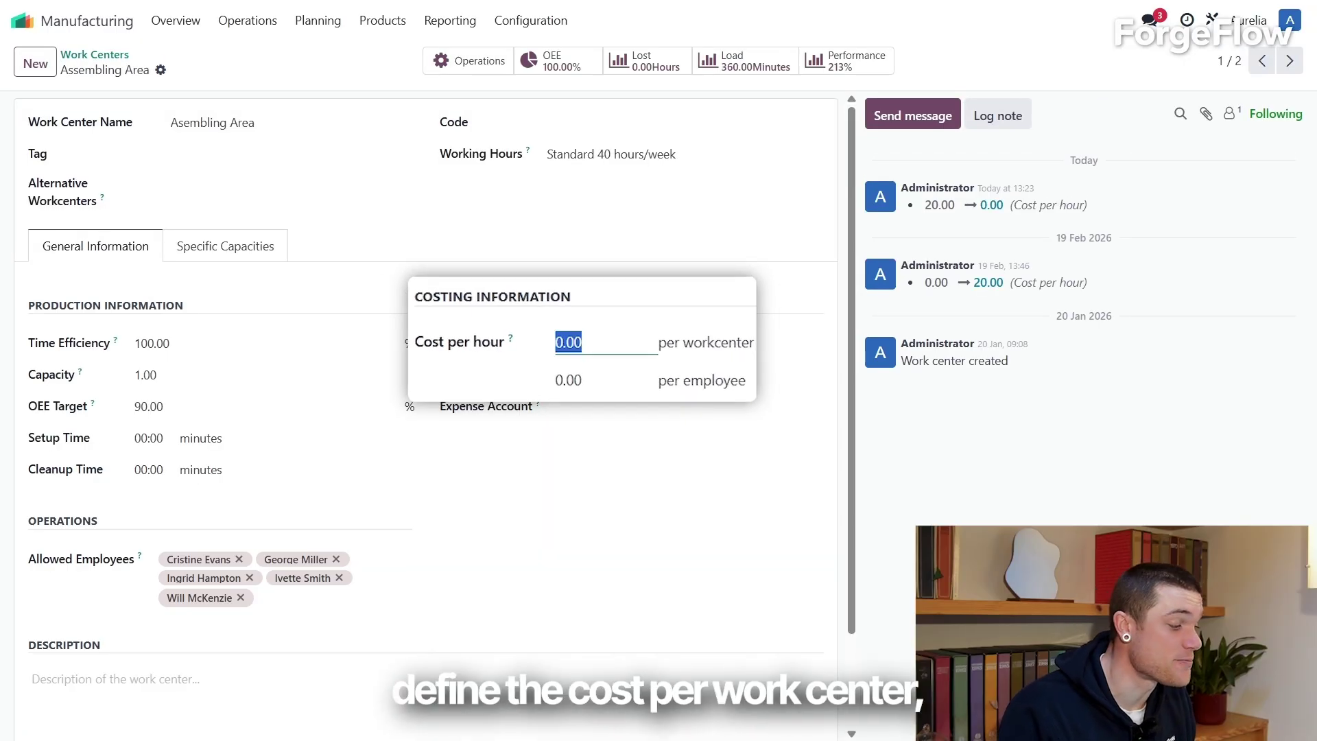
text(20.00)
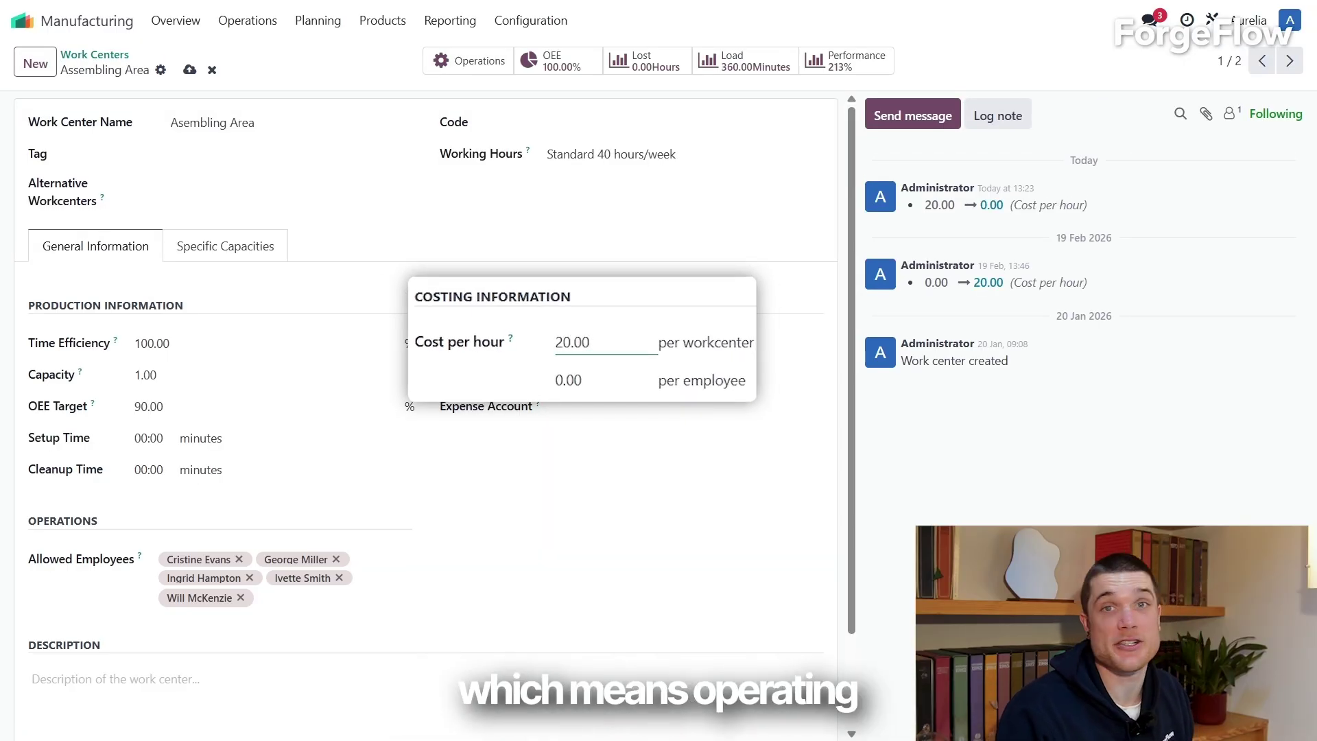
click(568, 380)
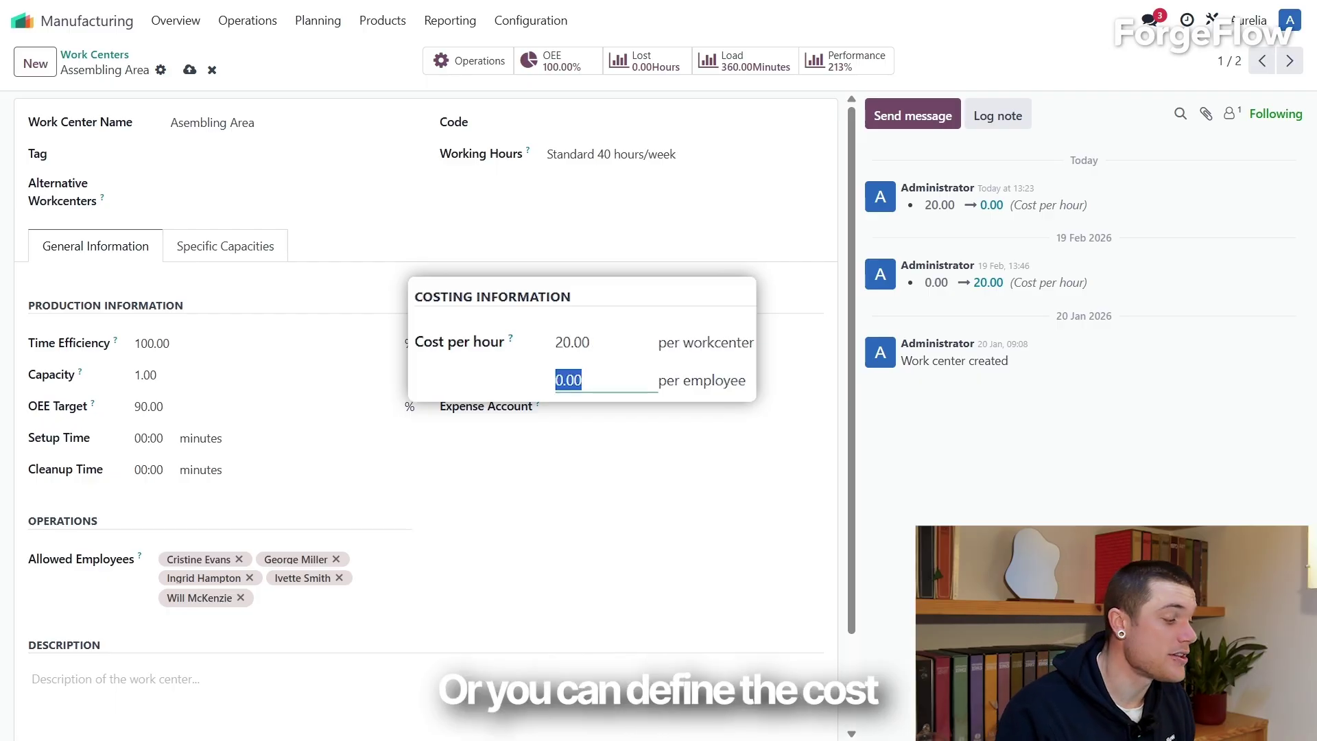
text(40.00)
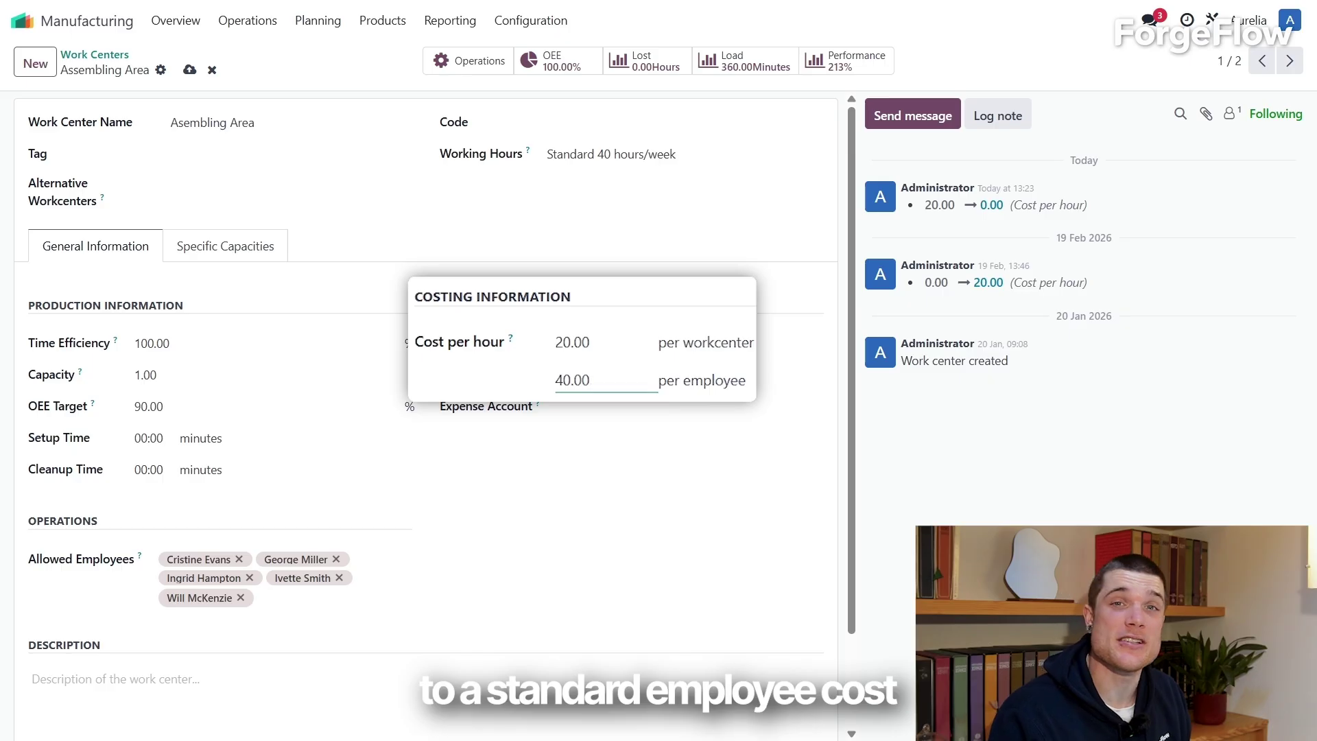
key(Tab)
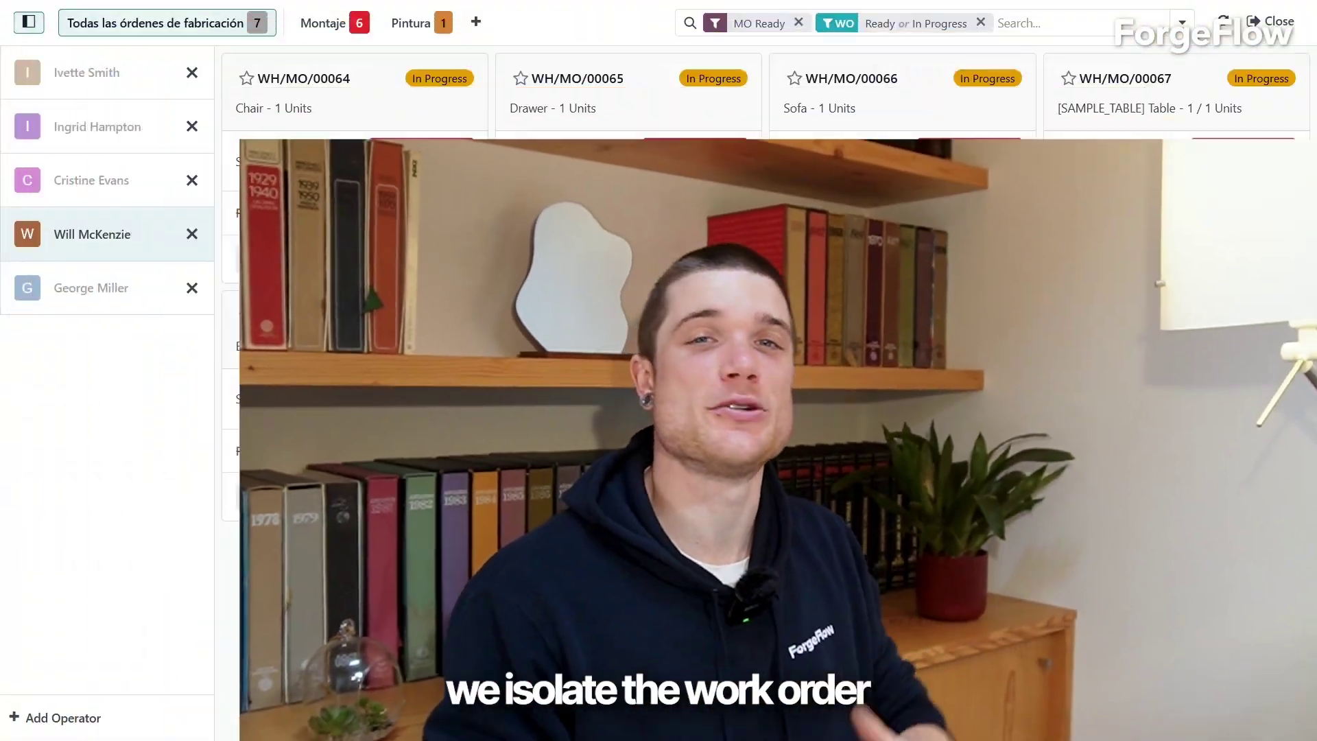
Step: Filter the Shop Floor to WH/MO/00069 and start the Set Up Bed work order
text(WH/MO/00069)
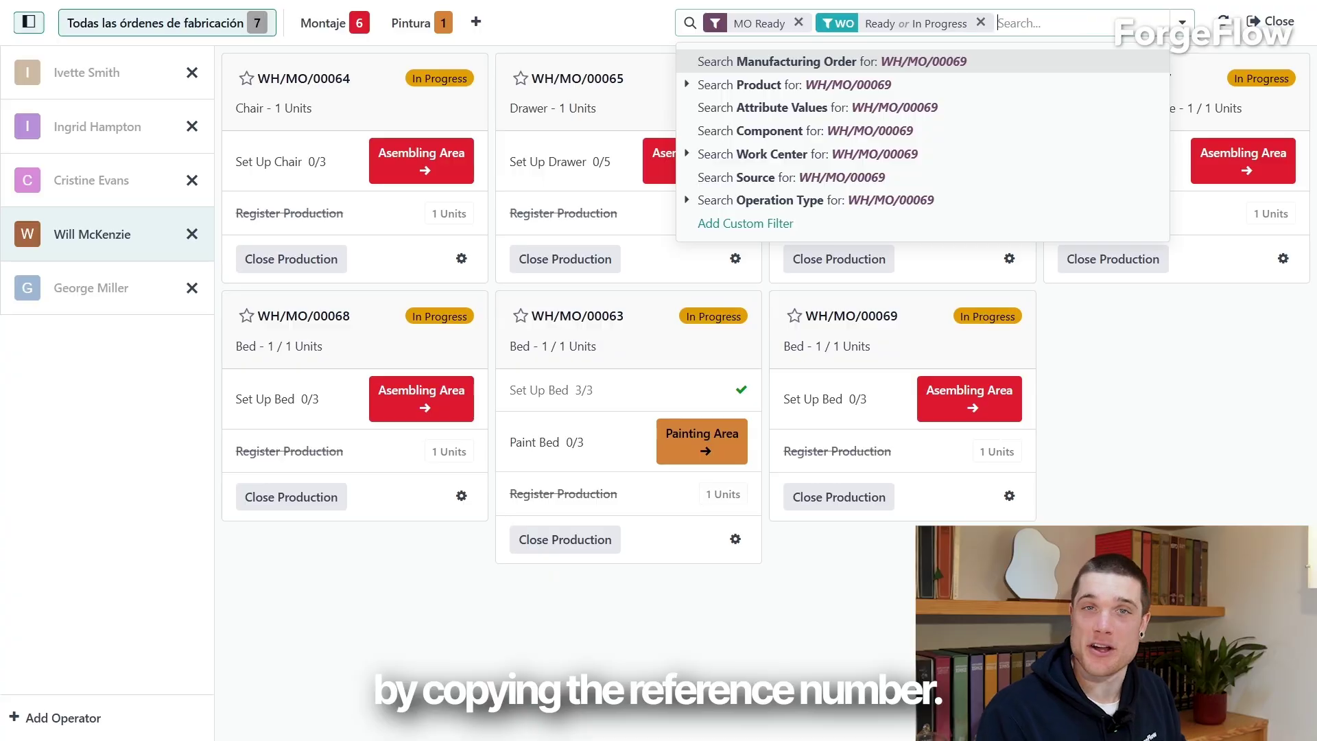
key(Return)
click(421, 181)
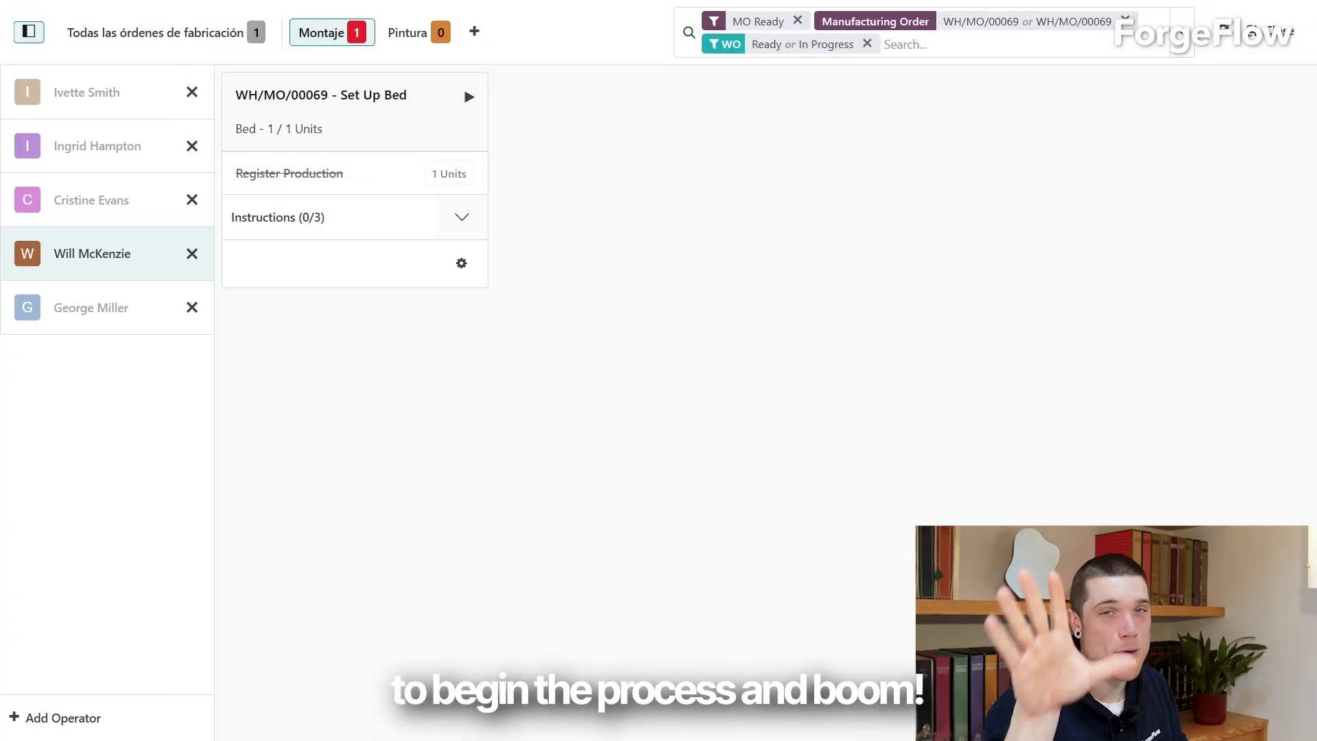
click(469, 97)
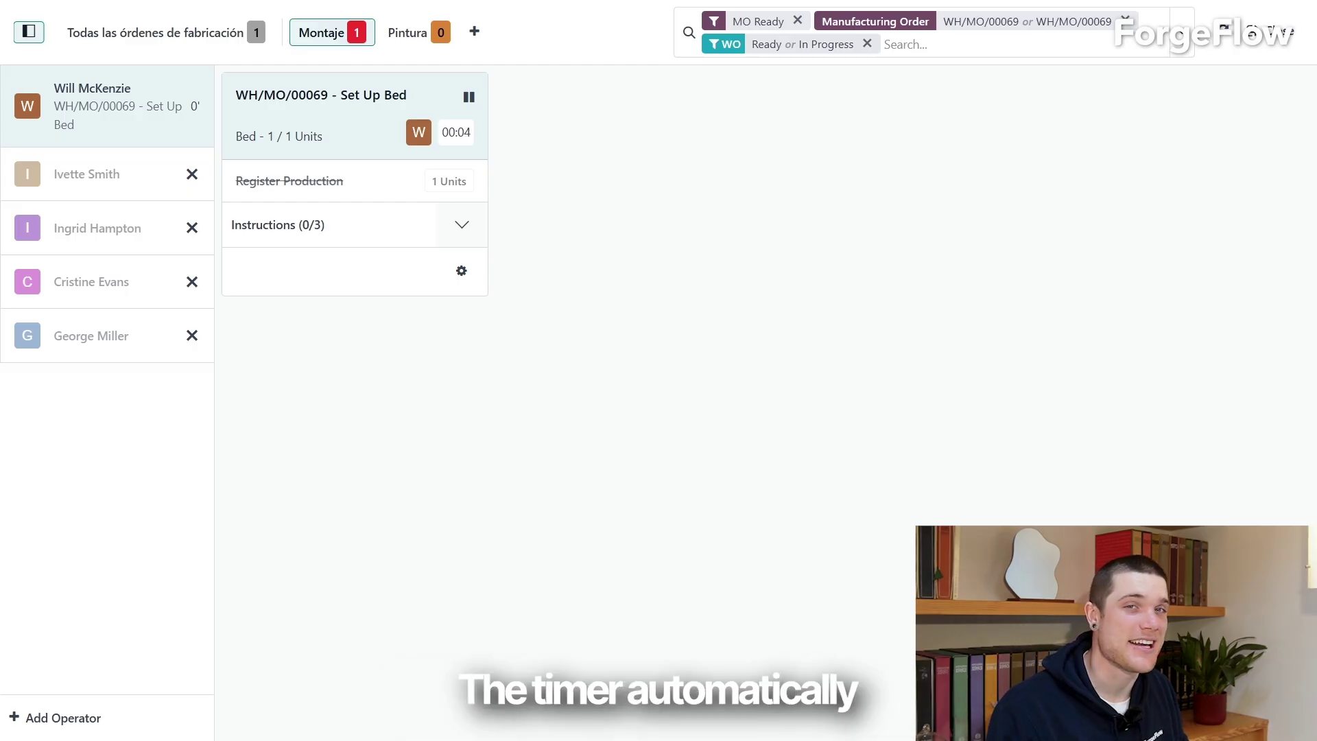
Step: Check off the Check components, Assemble structure and Add legs instructions
click(462, 225)
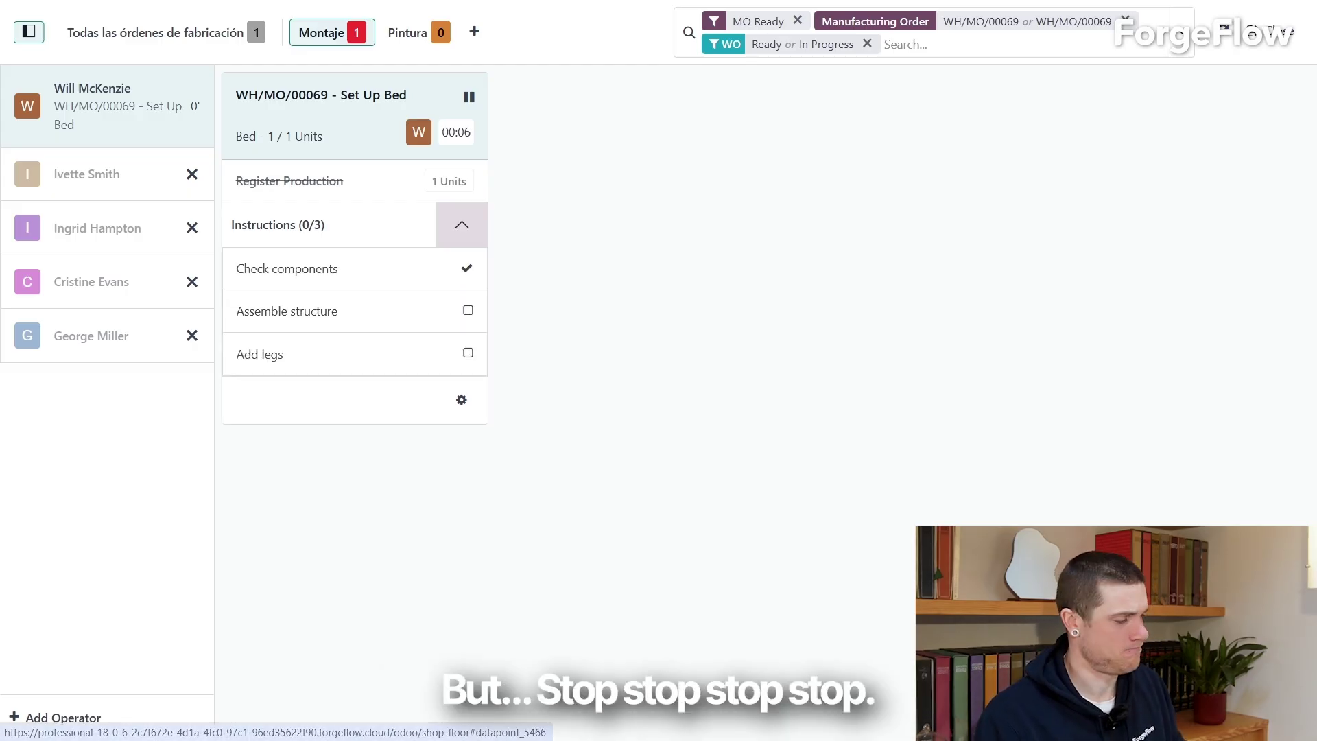
click(467, 268)
click(467, 310)
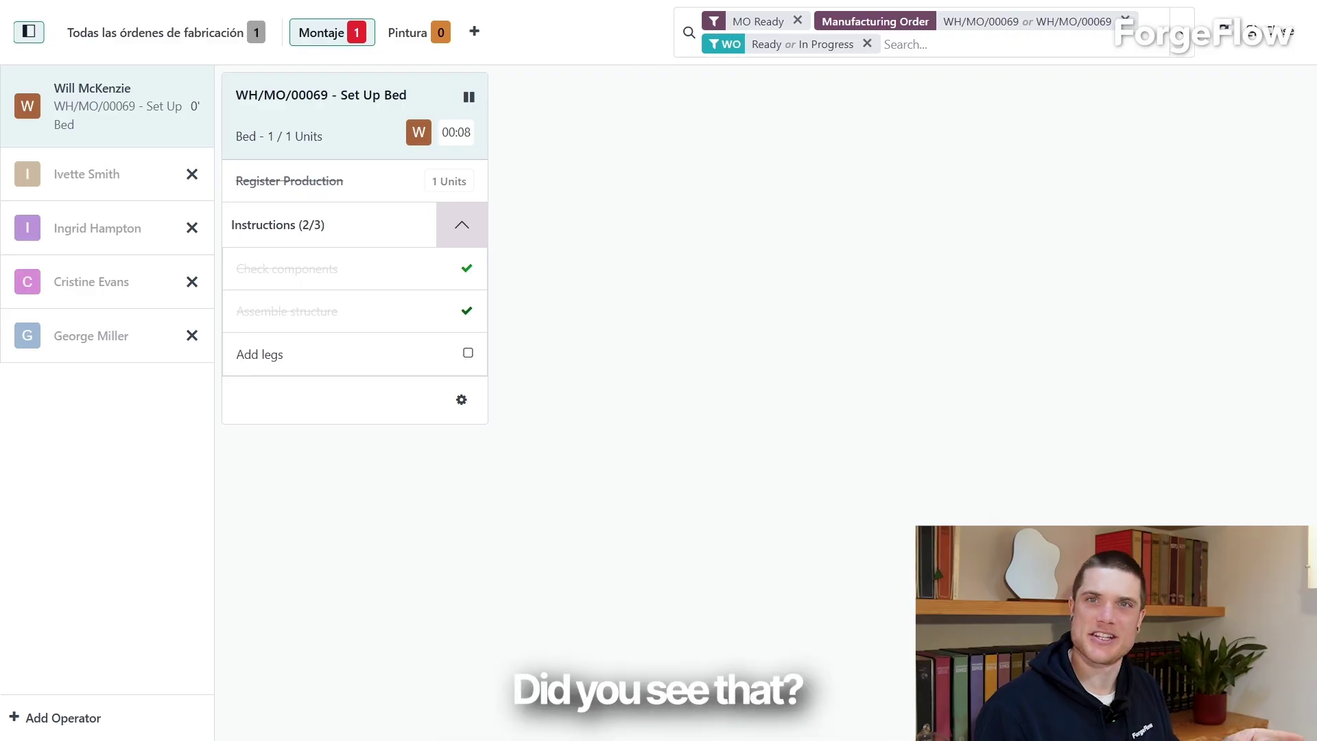
click(467, 352)
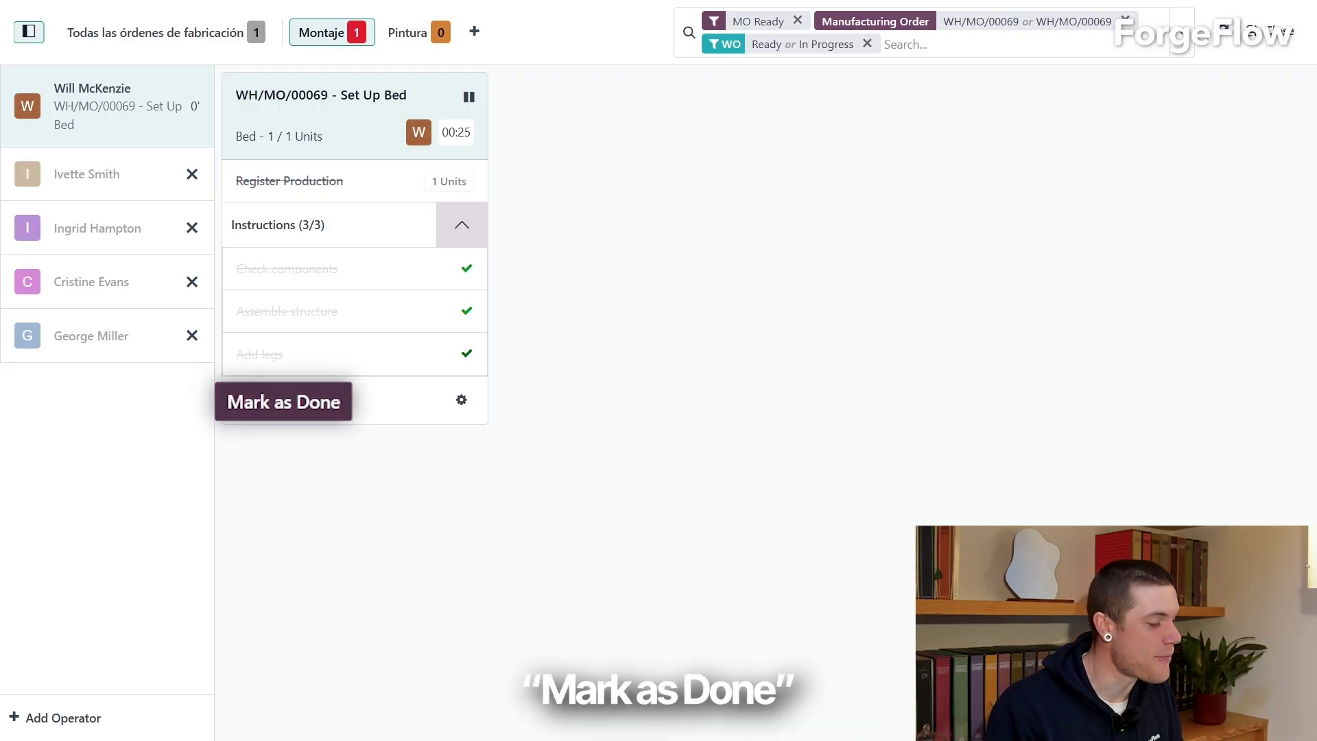
Step: Mark the Set Up Bed work order as done
click(283, 401)
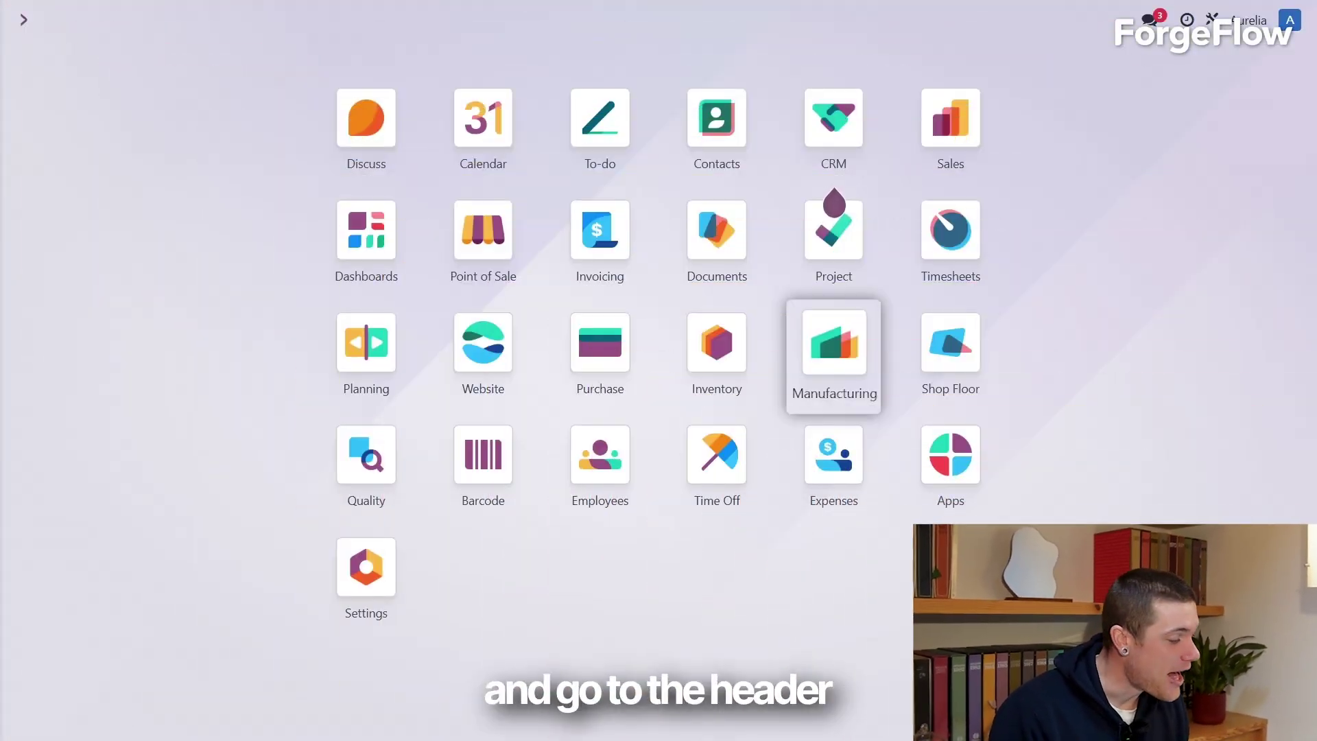
Step: List manufacturing orders by start date descending, with the To Do filter removed
click(832, 352)
click(247, 20)
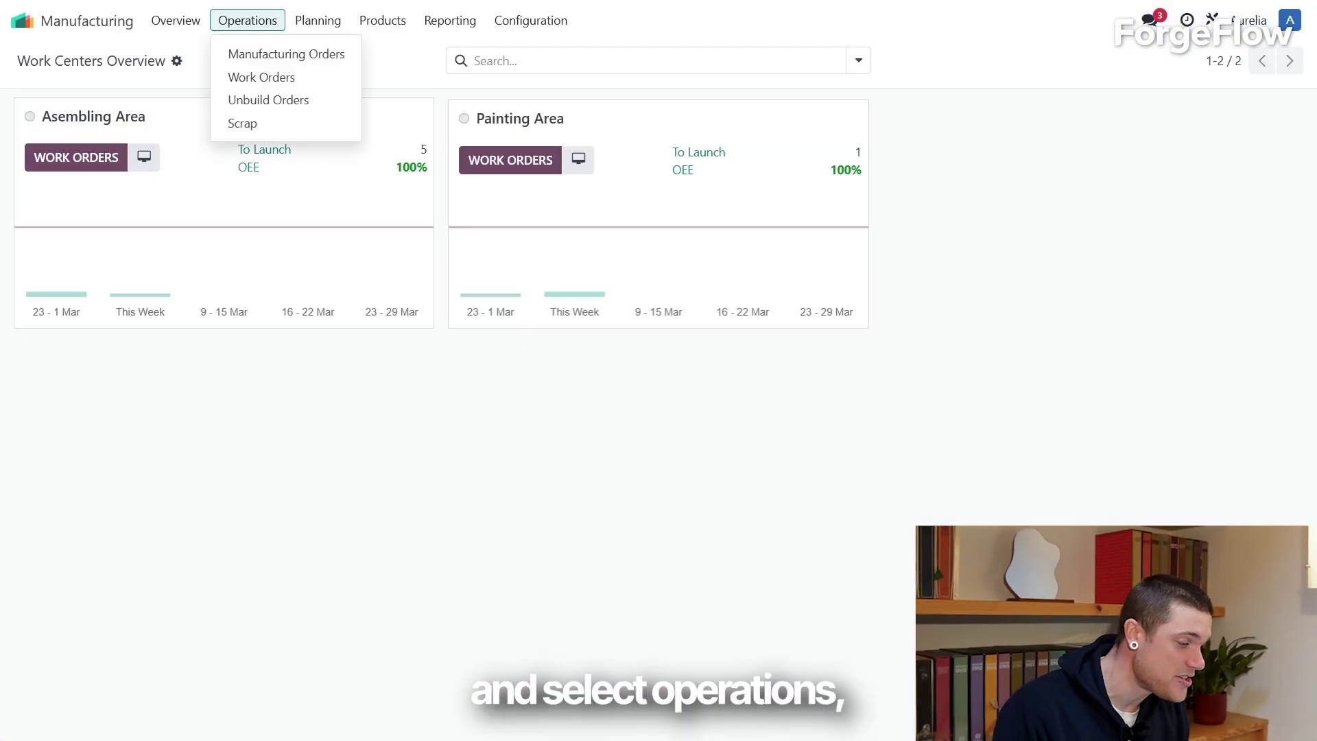
click(286, 54)
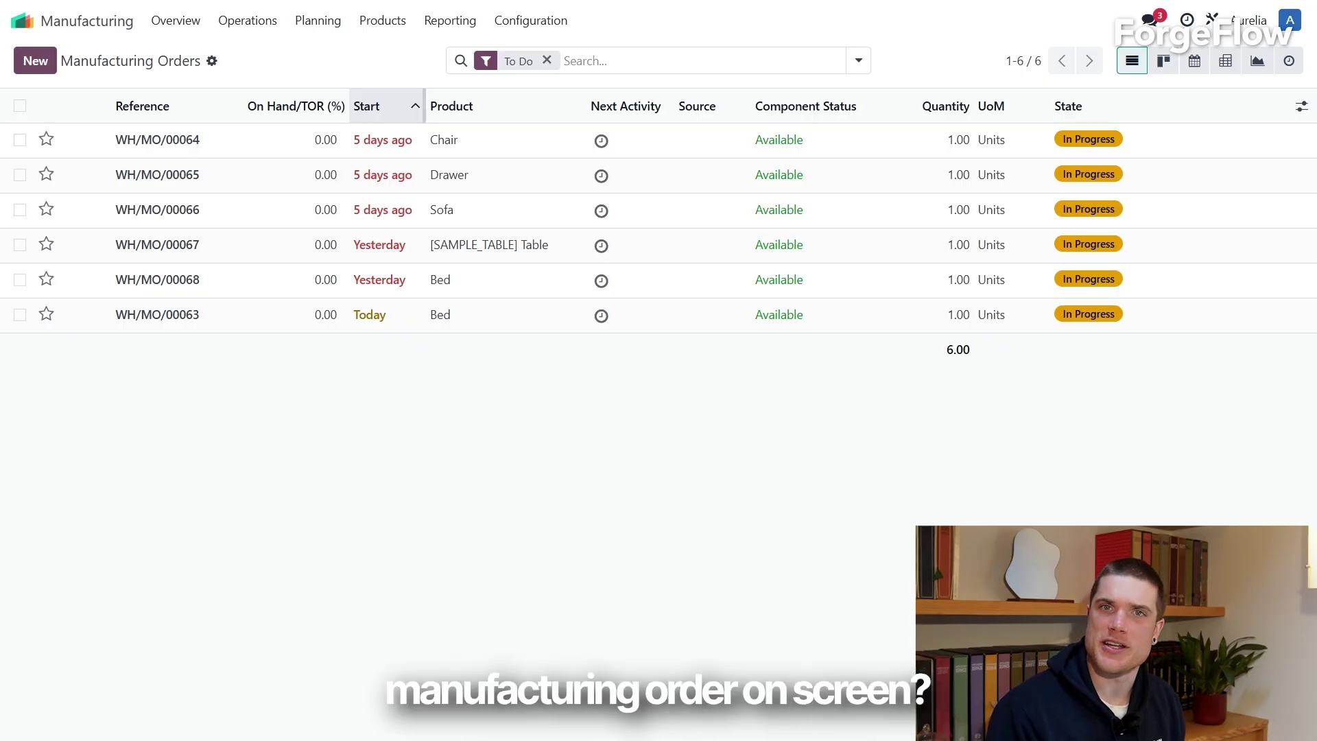
click(385, 106)
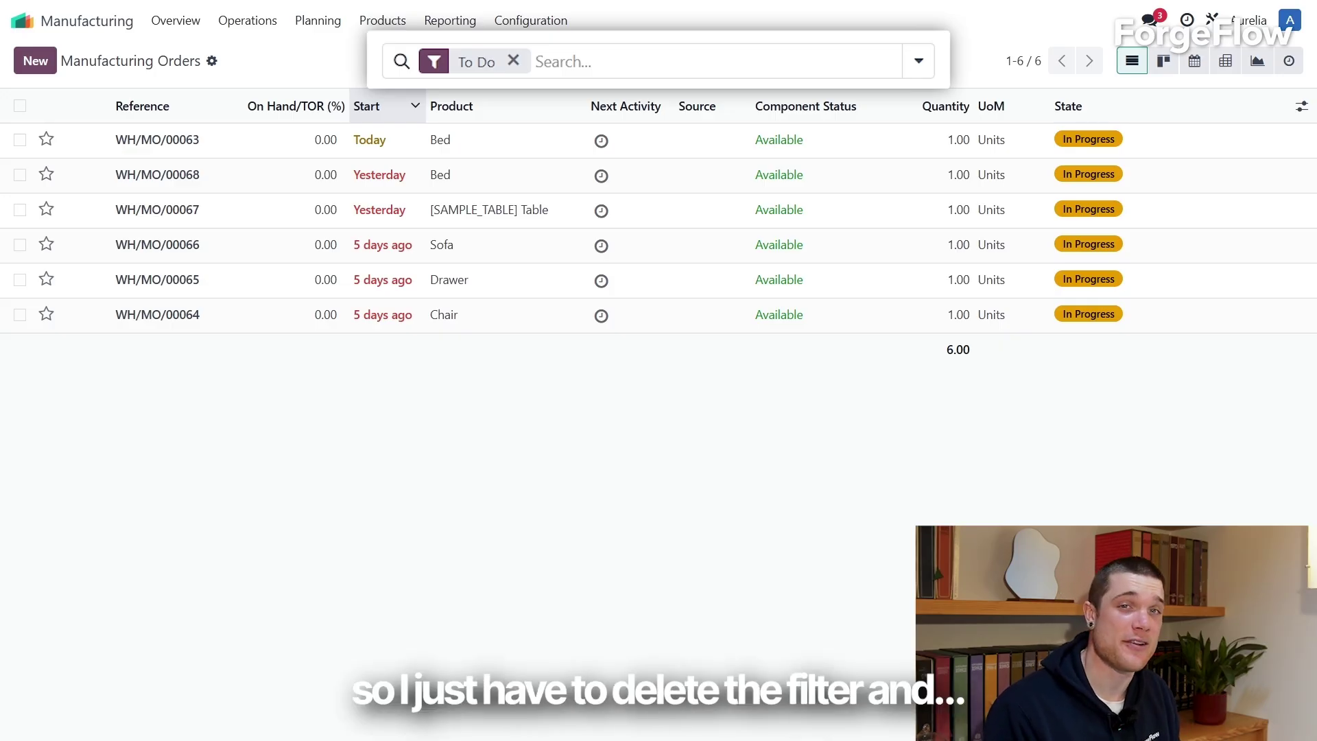
key(BackSpace)
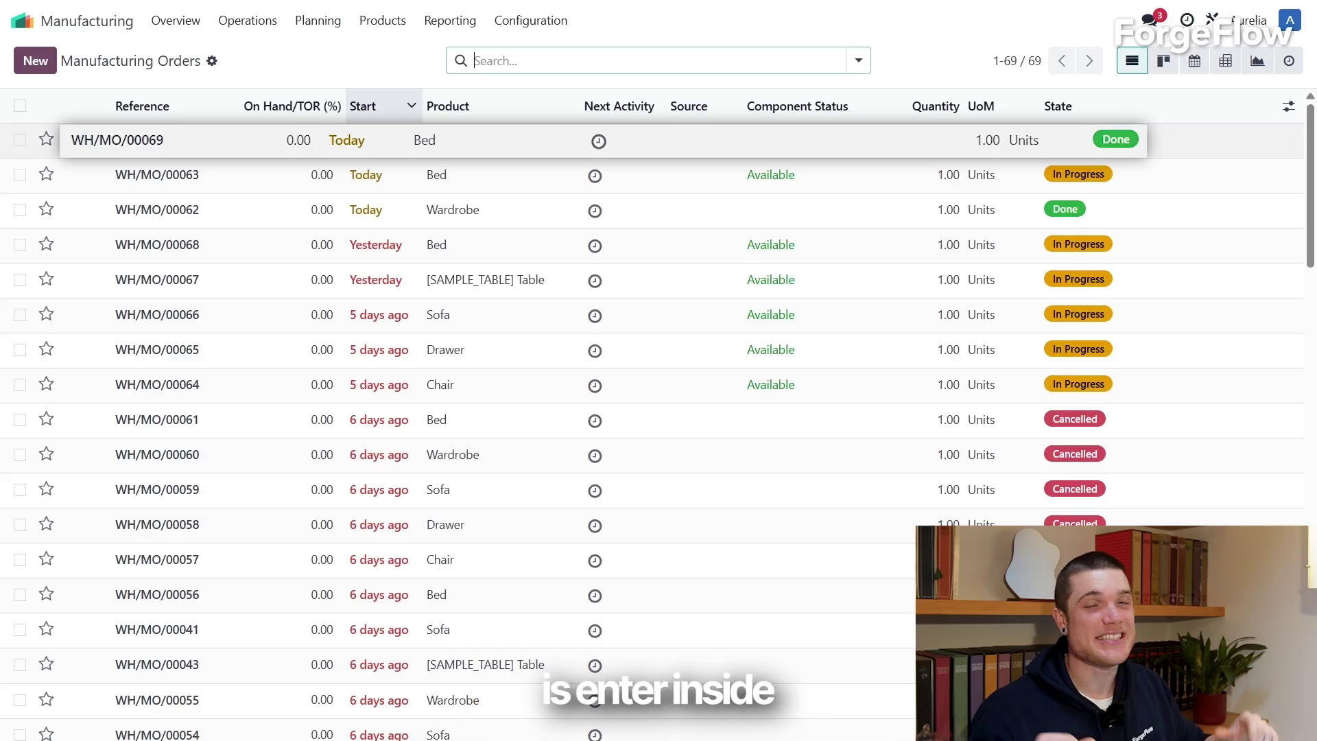
Step: Open WH/MO/00069, review its work orders, and view its Overview cost report
click(494, 141)
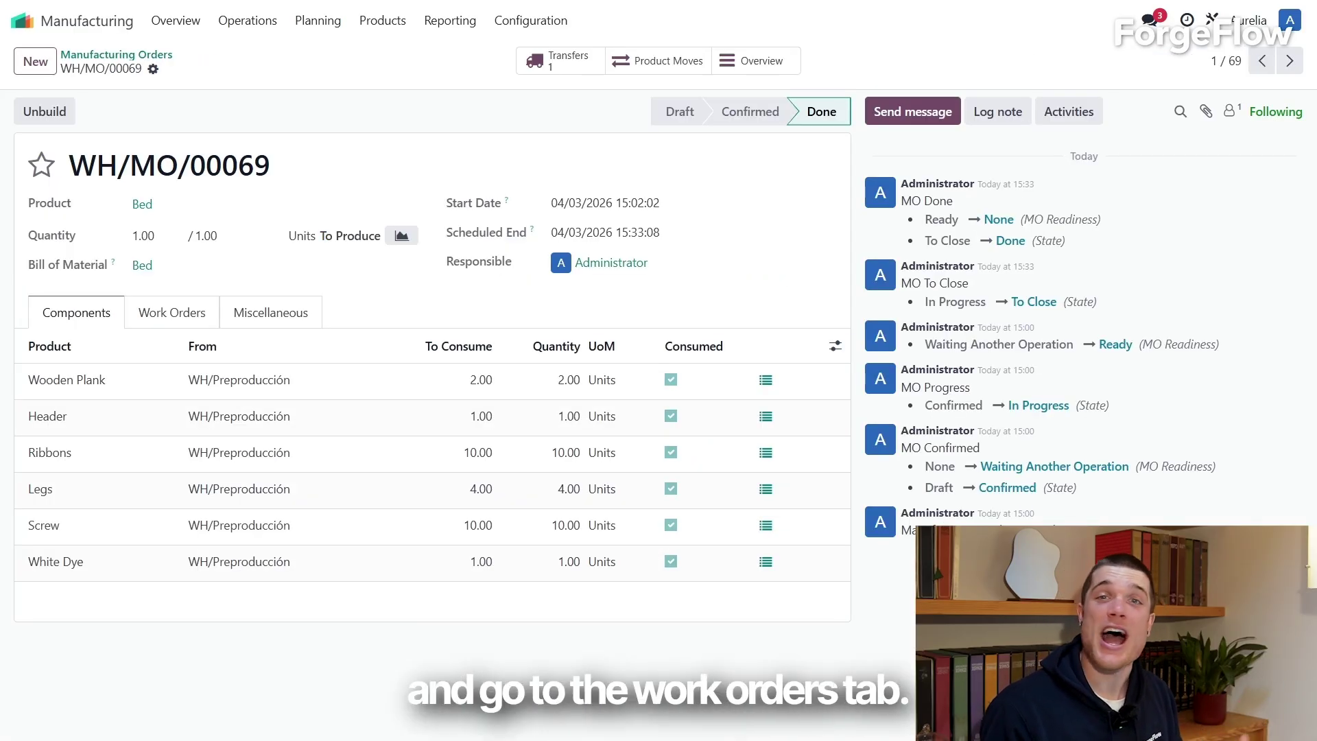
click(172, 312)
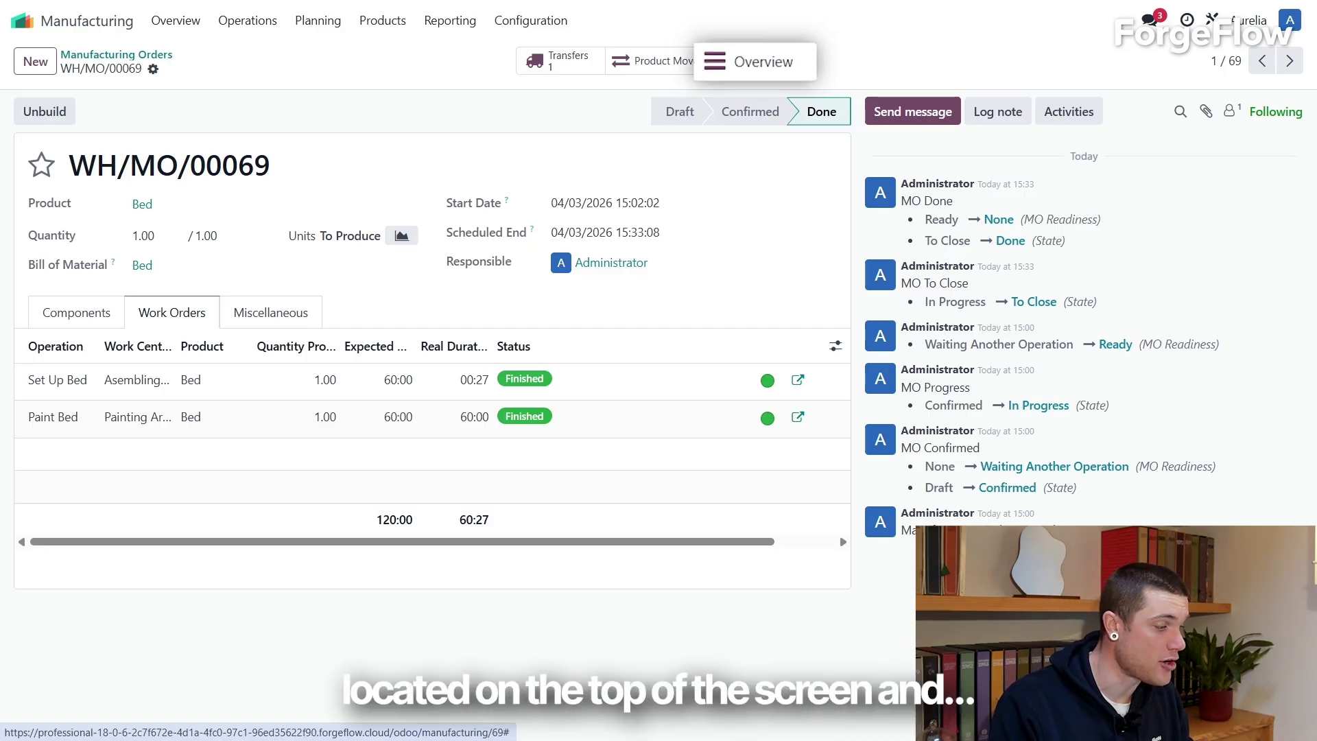
click(755, 61)
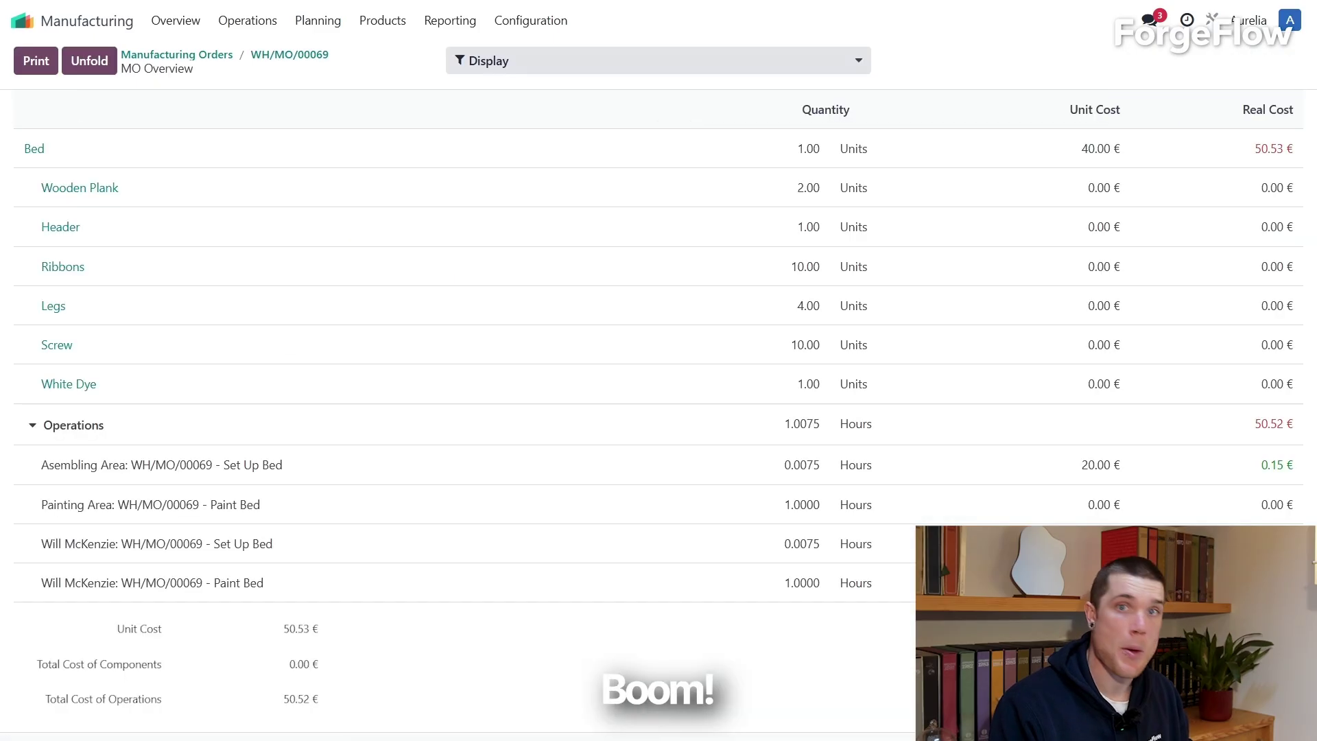